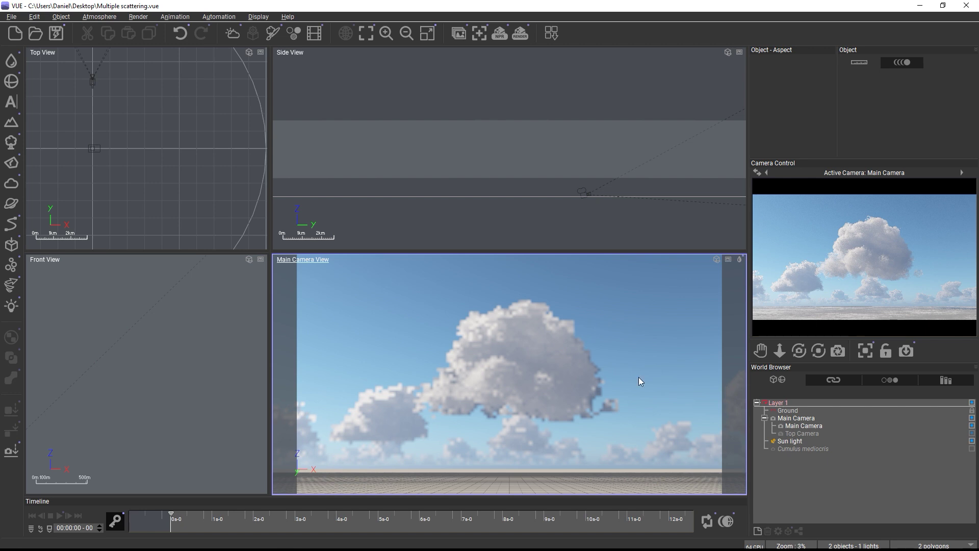
Open the File menu, then dismiss it in the World Browser without importing anything
{"action": "left_click", "coordinate": [16, 18]}
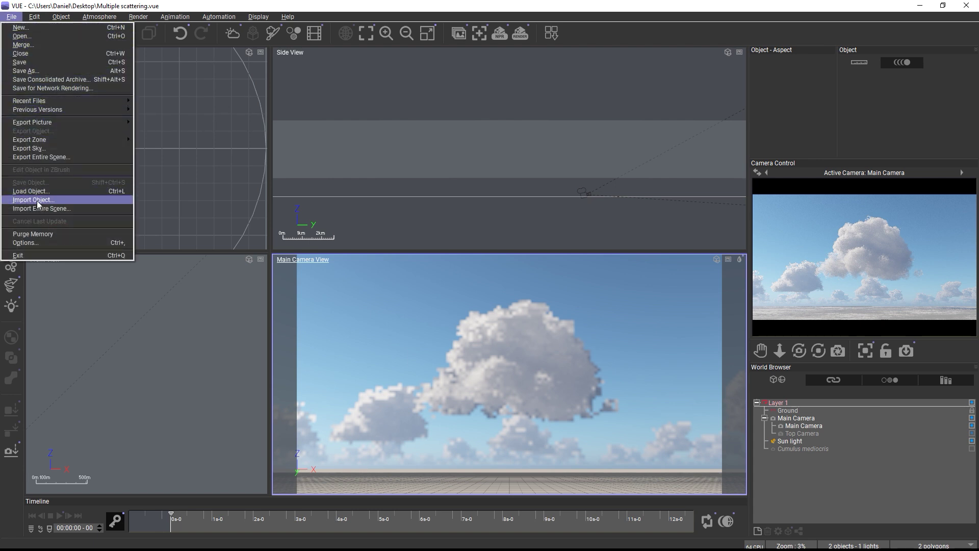
{"action": "left_click", "coordinate": [808, 479]}
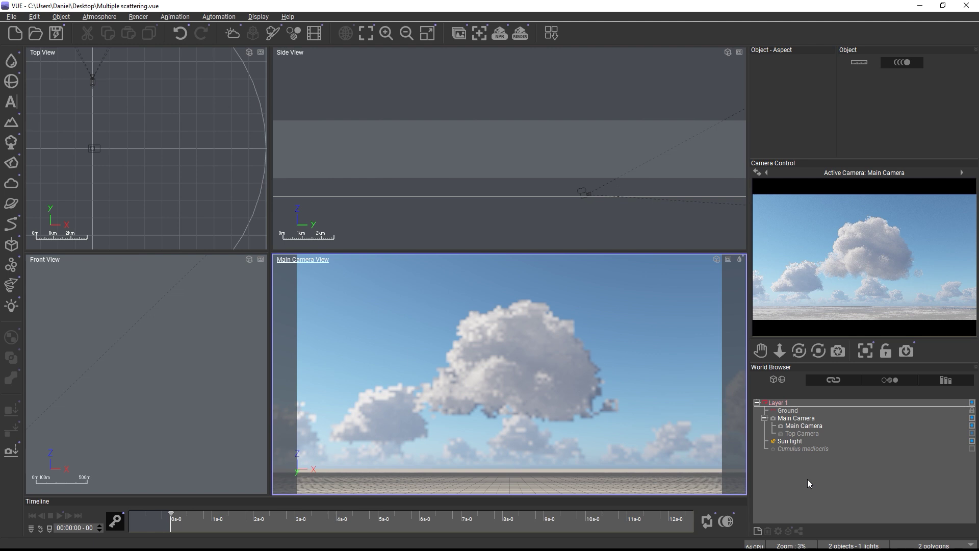
Enable Limit cloud to zone for Cumulus mediocris, toggling it off and on to compare
{"action": "left_click", "coordinate": [799, 449]}
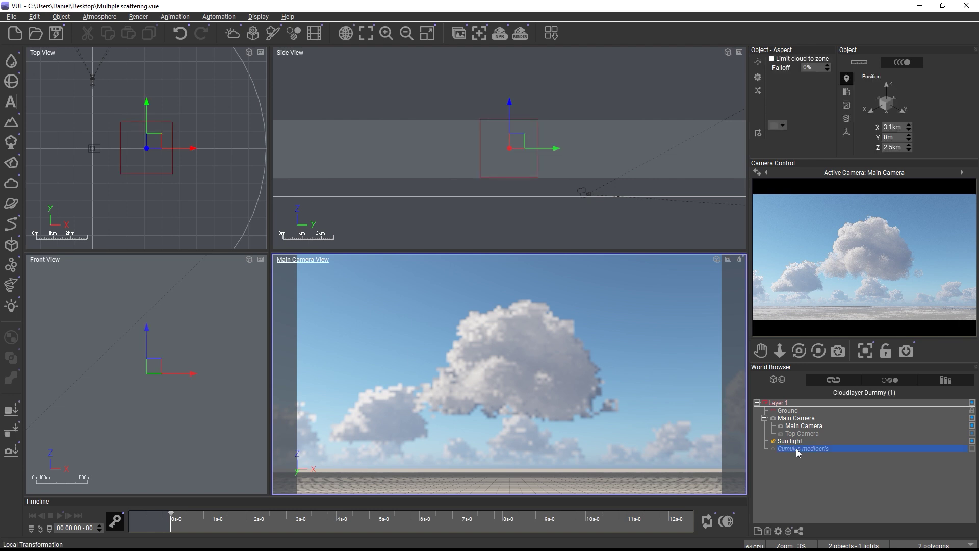
{"action": "left_click", "coordinate": [771, 59]}
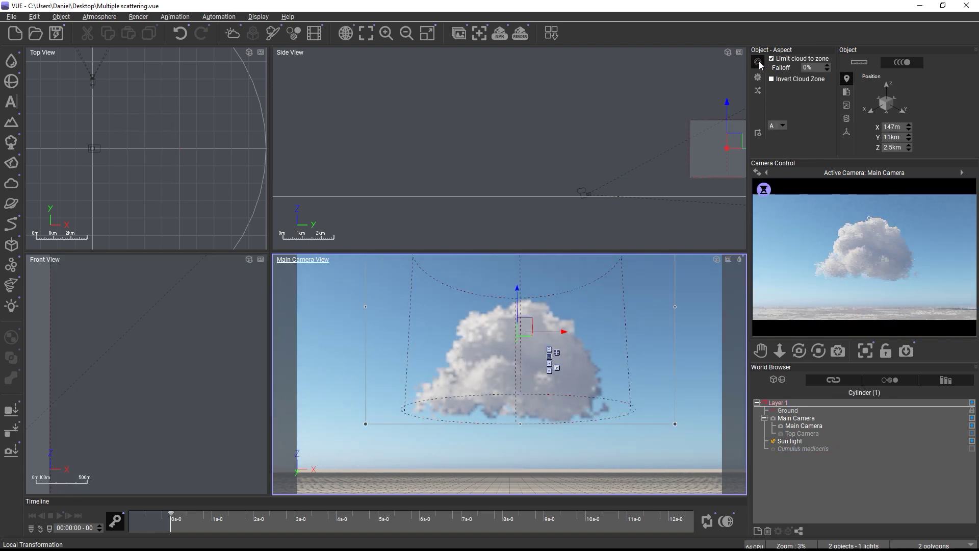
{"action": "left_click", "coordinate": [758, 63]}
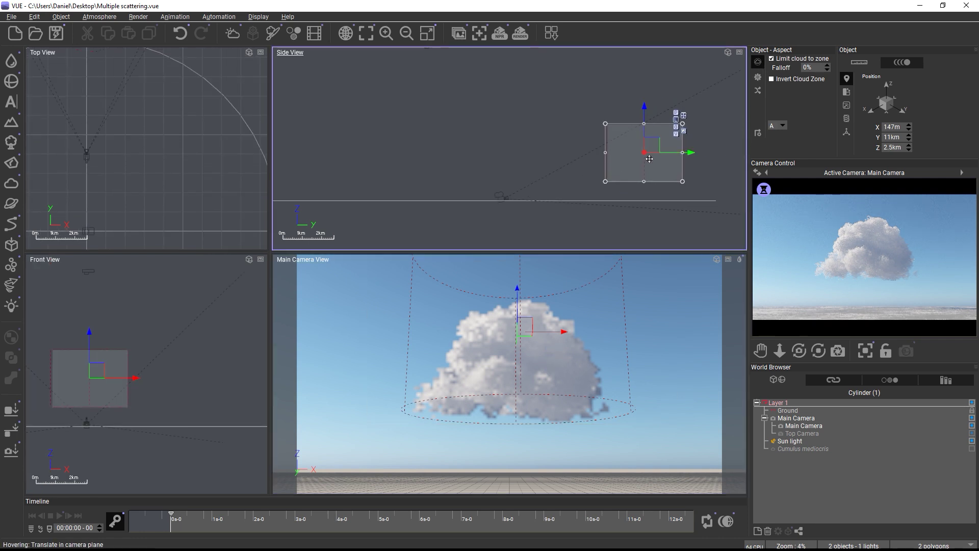
{"action": "left_click", "coordinate": [772, 59]}
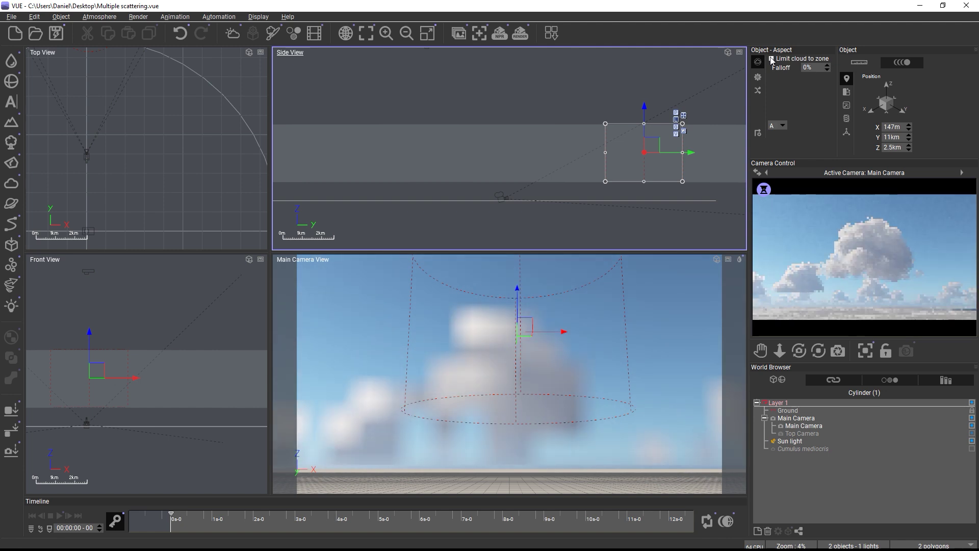
{"action": "left_click", "coordinate": [772, 59]}
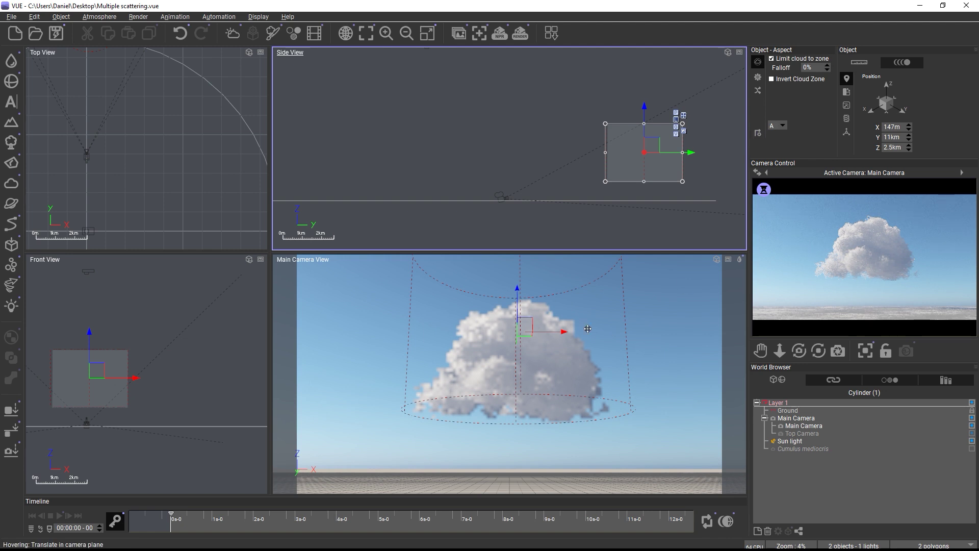
{"action": "double_click", "coordinate": [792, 449]}
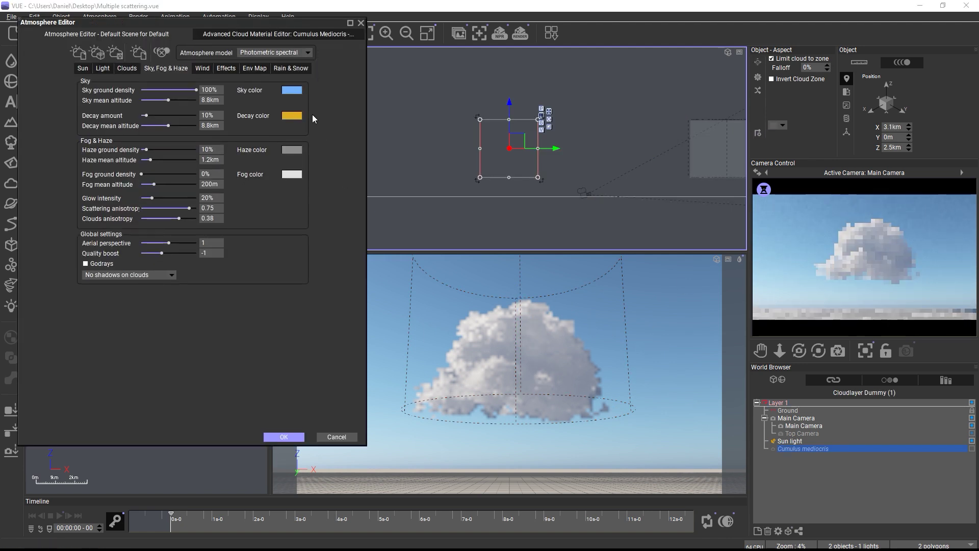
{"action": "left_click", "coordinate": [308, 38]}
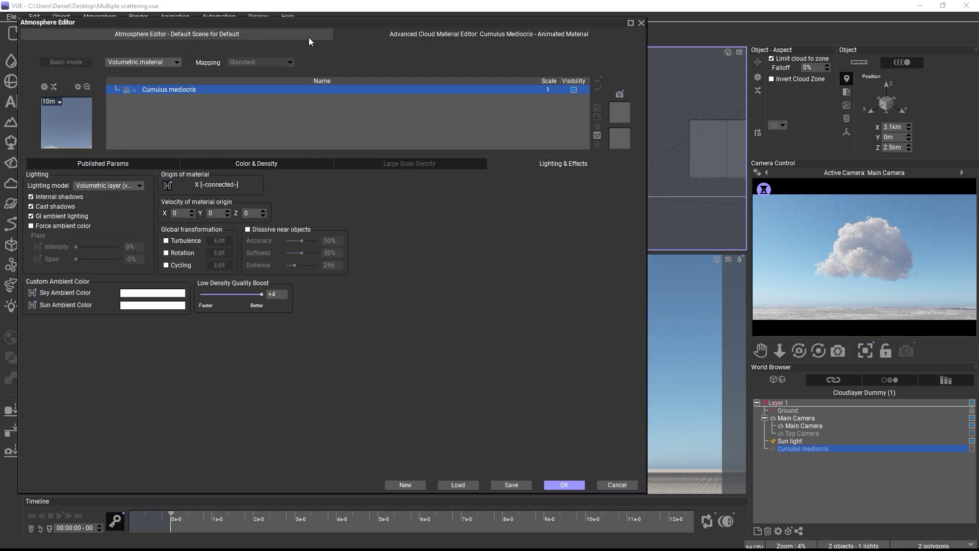
{"action": "left_click", "coordinate": [123, 163]}
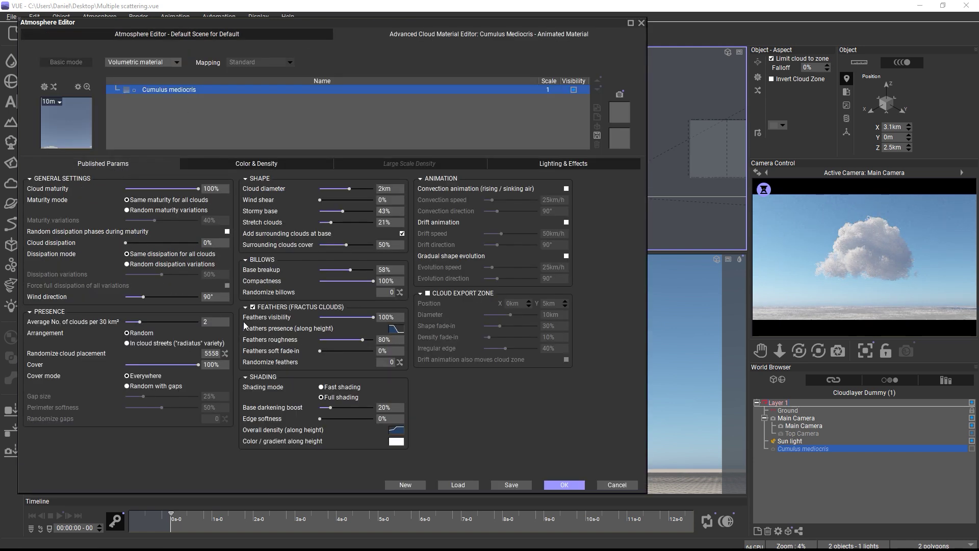
{"action": "left_click", "coordinate": [429, 294]}
{"action": "left_click", "coordinate": [429, 294]}
{"action": "left_click", "coordinate": [616, 485]}
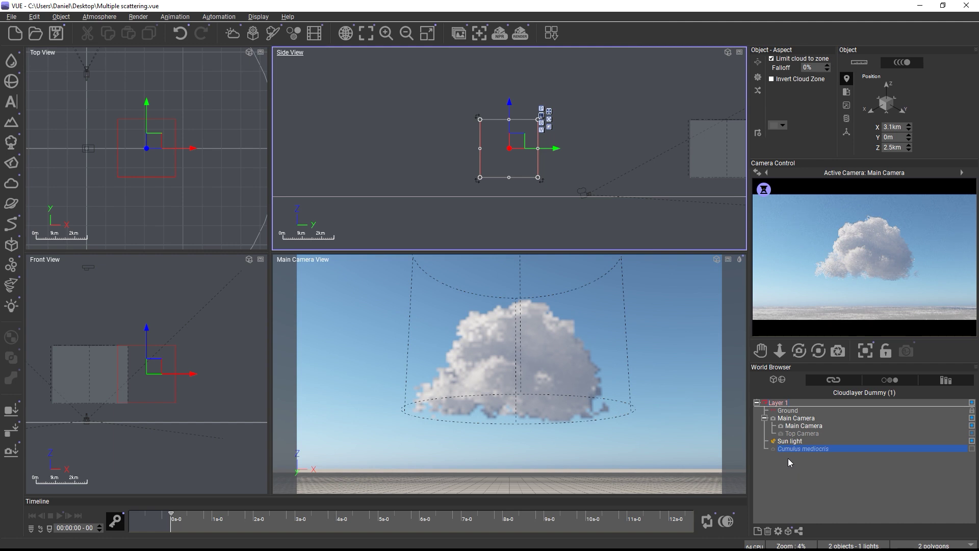
Start converting Cumulus mediocris with Convert To > VDB Cloud (Options), using 500 fixed steps
{"action": "right_click", "coordinate": [786, 448]}
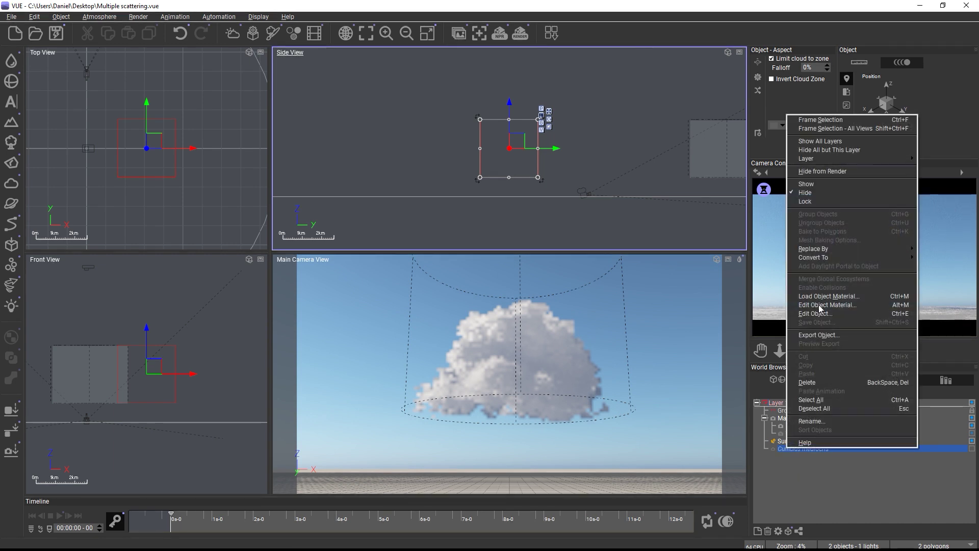
{"action": "mouse_move", "coordinate": [827, 260]}
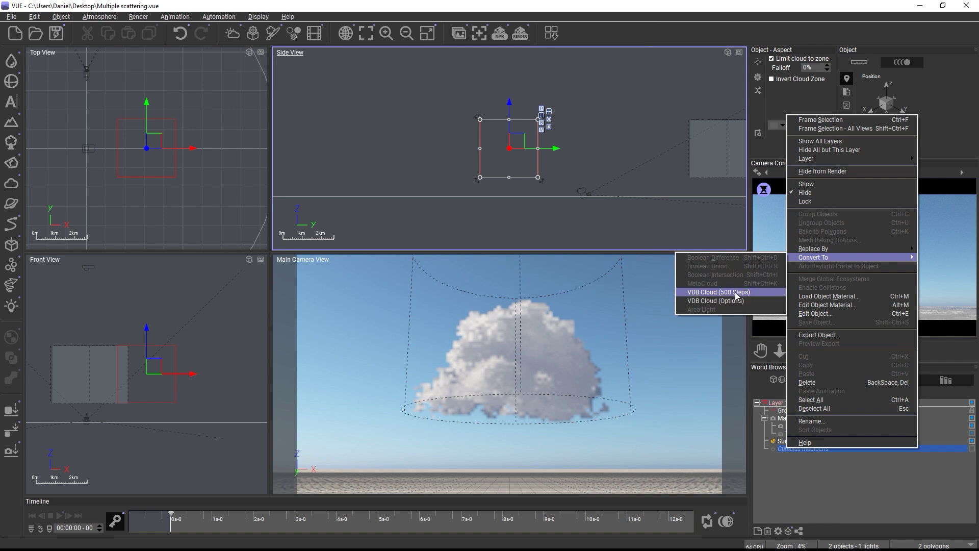
{"action": "left_click", "coordinate": [724, 301]}
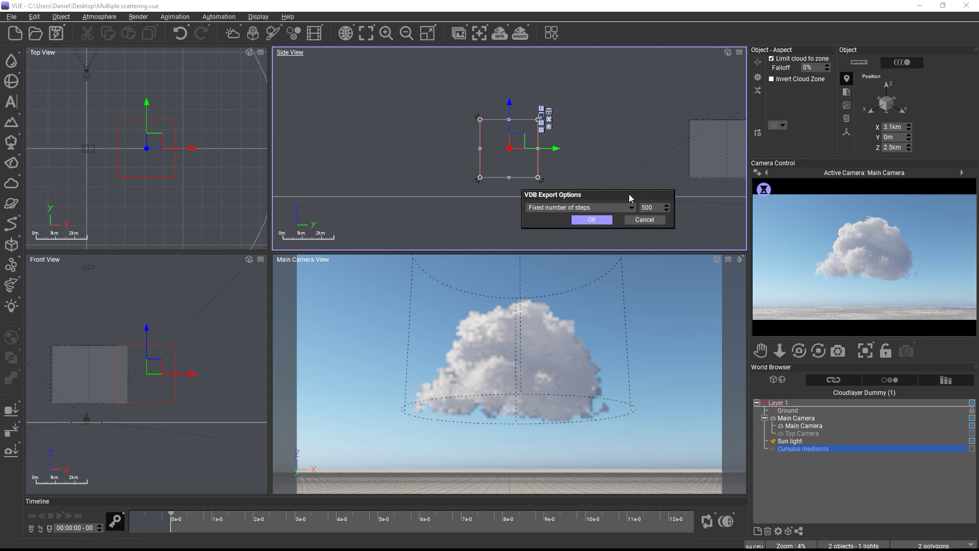
Confirm the 500-step VDB export, baking the new Cumulus mediocris3 cloud object
{"action": "left_click", "coordinate": [592, 220]}
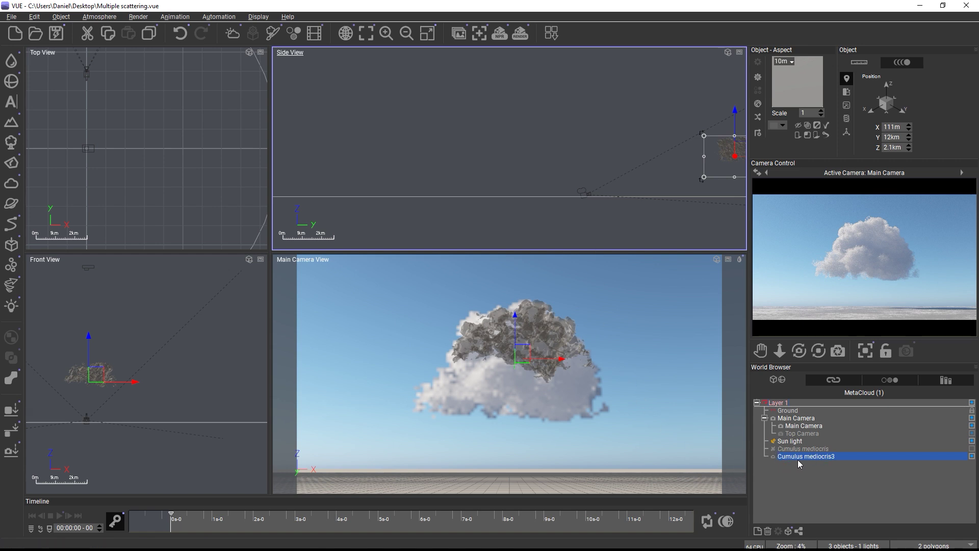
Open the Dense Distant material and view its Cloud Settings: Converted VDB, Density 100%
{"action": "double_click", "coordinate": [786, 85]}
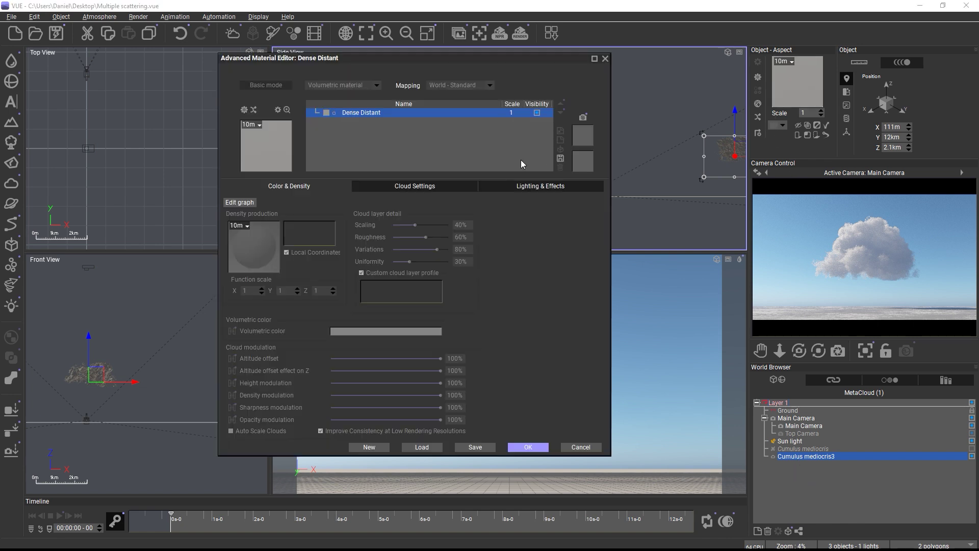
{"action": "left_click", "coordinate": [457, 186]}
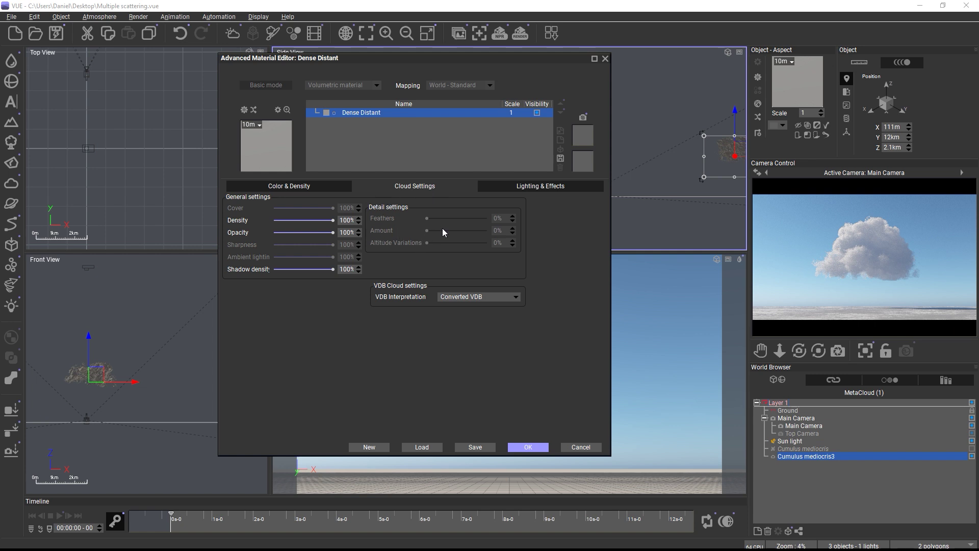
Set Shadow and Ambient multiple scattering factors to 0% and drop Isotropic Boost toward 0%
{"action": "left_click", "coordinate": [526, 186]}
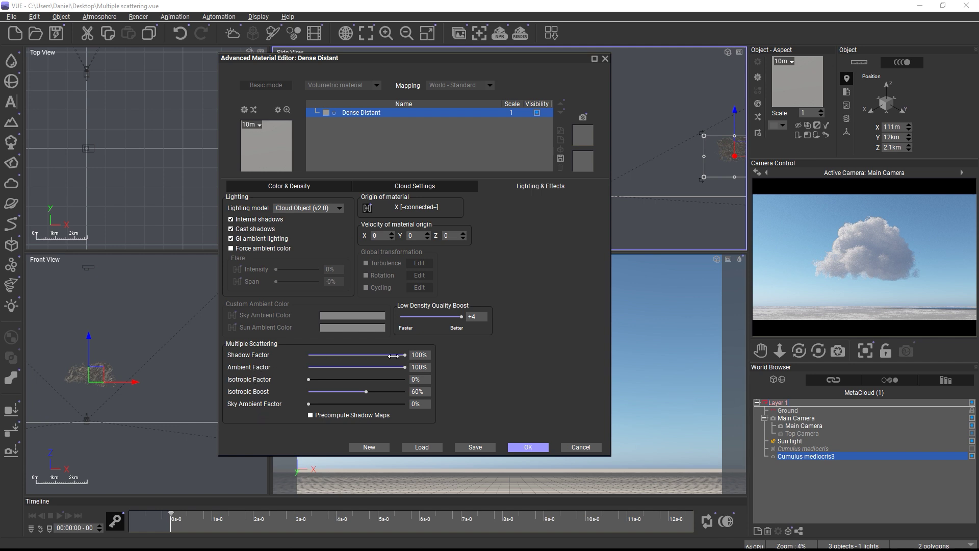
{"action": "left_click_drag", "start_coordinate": [403, 355], "coordinate": [303, 359]}
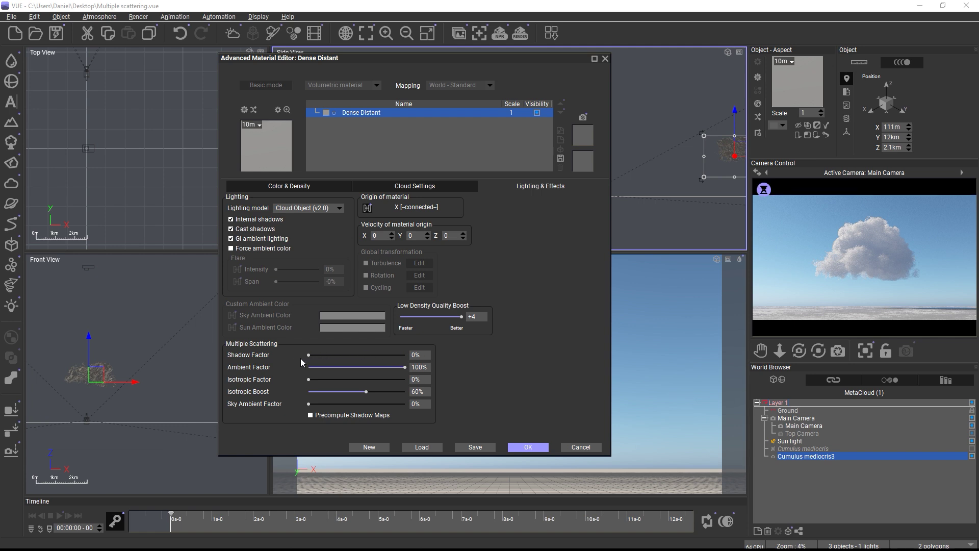
{"action": "left_click_drag", "start_coordinate": [405, 367], "coordinate": [379, 367]}
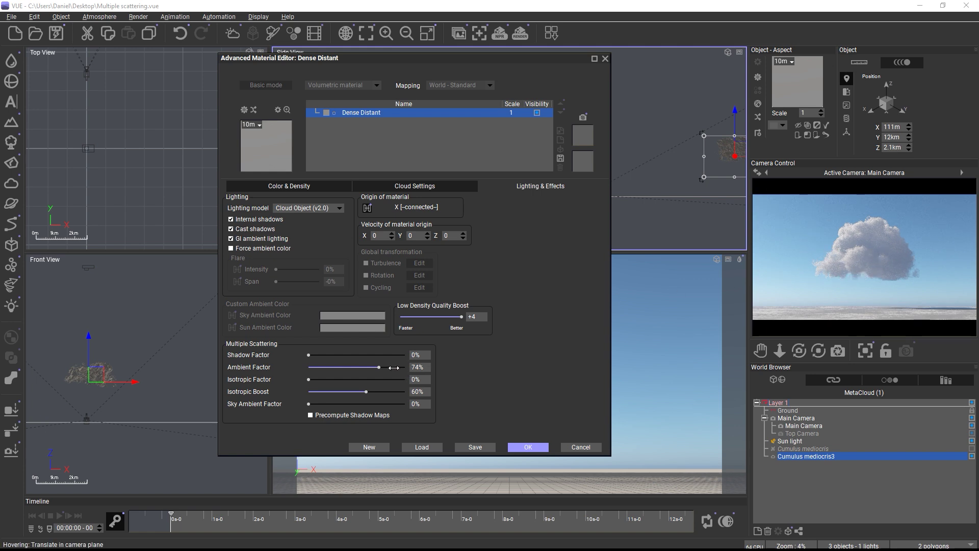
{"action": "left_click_drag", "start_coordinate": [393, 368], "coordinate": [317, 369]}
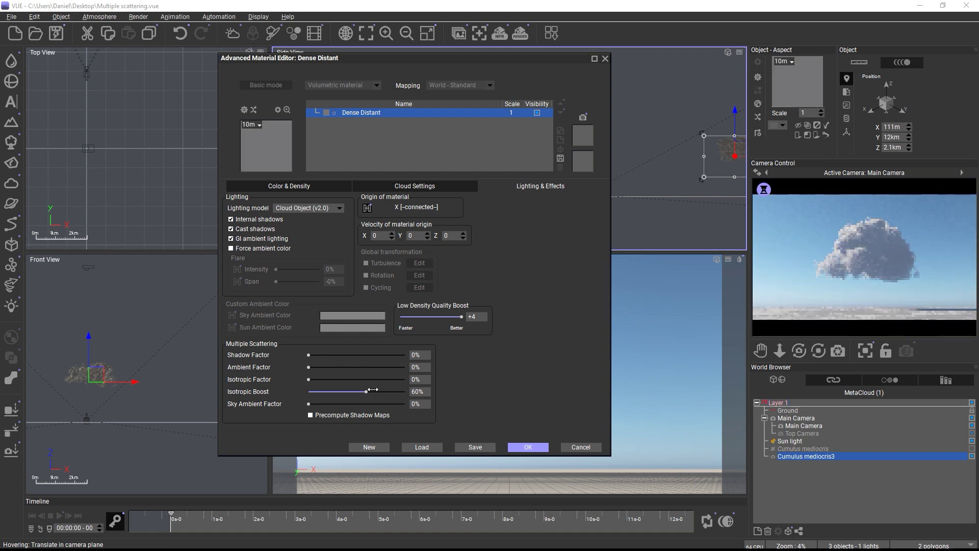
{"action": "left_click_drag", "start_coordinate": [371, 391], "coordinate": [304, 390]}
Render a test image of the cloud with all multiple scattering at 0%
{"action": "left_click", "coordinate": [517, 32]}
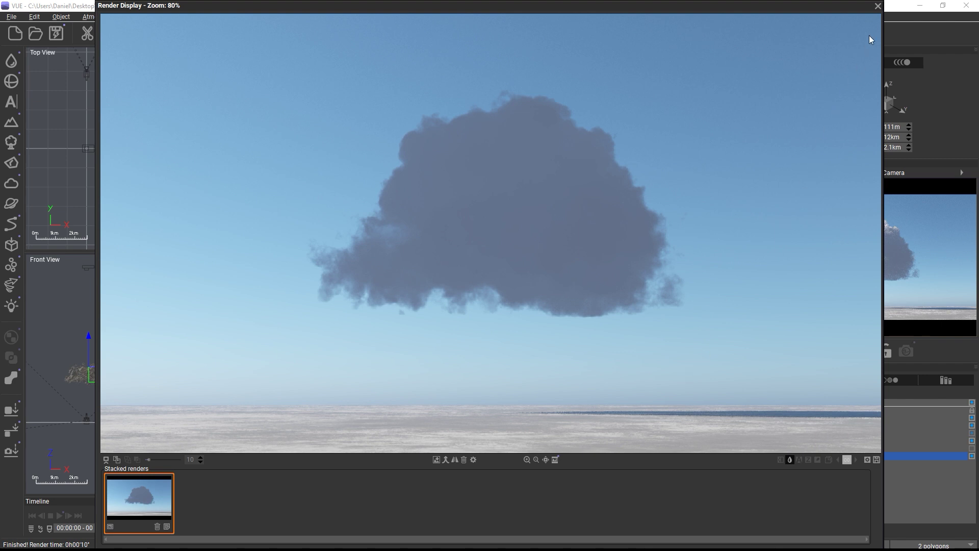
Close the test render and bring up the Atmosphere Editor
{"action": "left_click", "coordinate": [878, 6]}
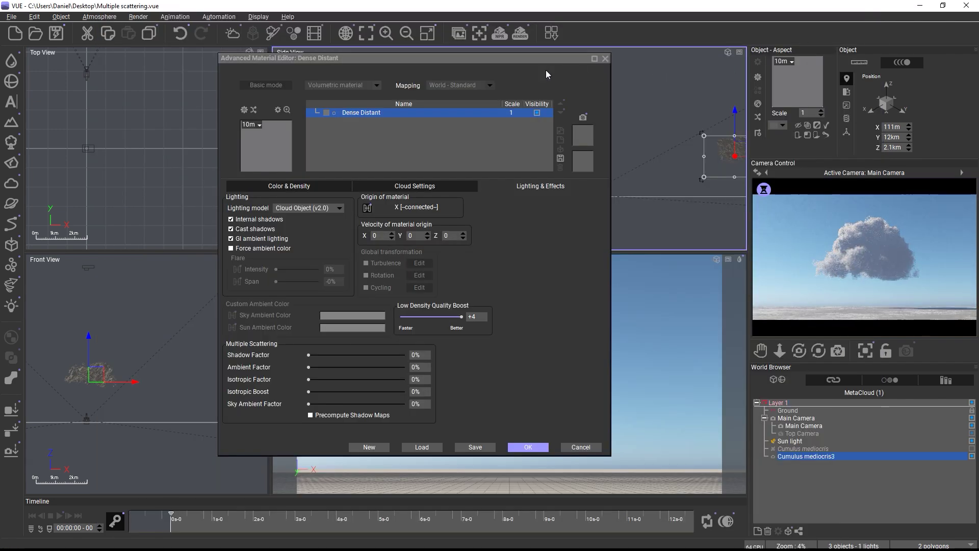
{"action": "left_click", "coordinate": [237, 34]}
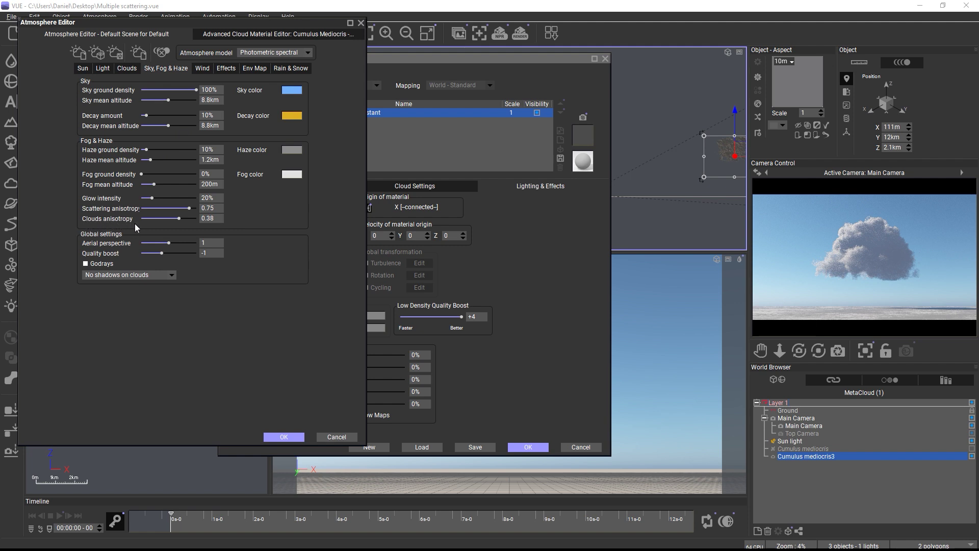
Close the Atmosphere Editor, set Isotropic Factor to 100%, and render a test image
{"action": "left_click", "coordinate": [361, 23]}
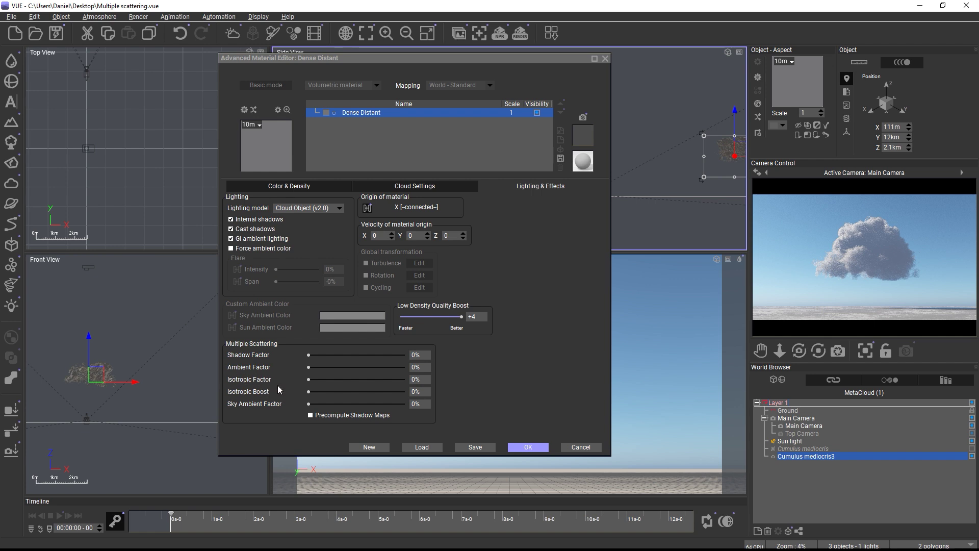
{"action": "left_click_drag", "start_coordinate": [309, 379], "coordinate": [405, 379]}
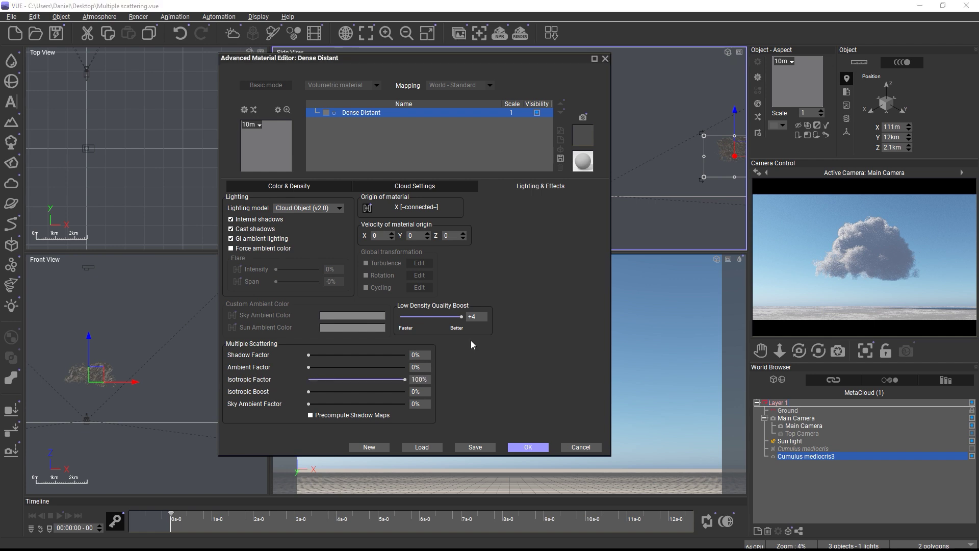
{"action": "left_click", "coordinate": [520, 33]}
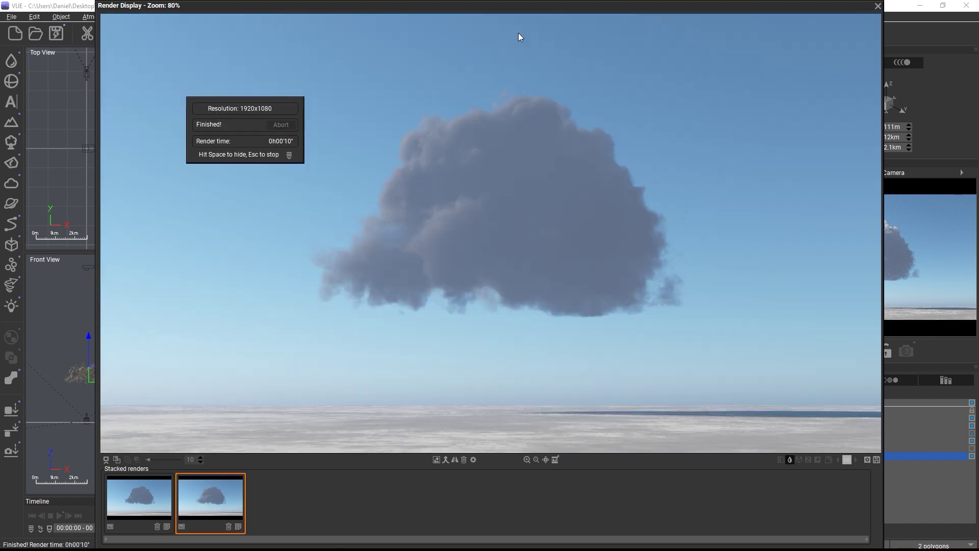
Compare the brighter render against the previous stacked render, then close the render display
{"action": "key", "text": "space"}
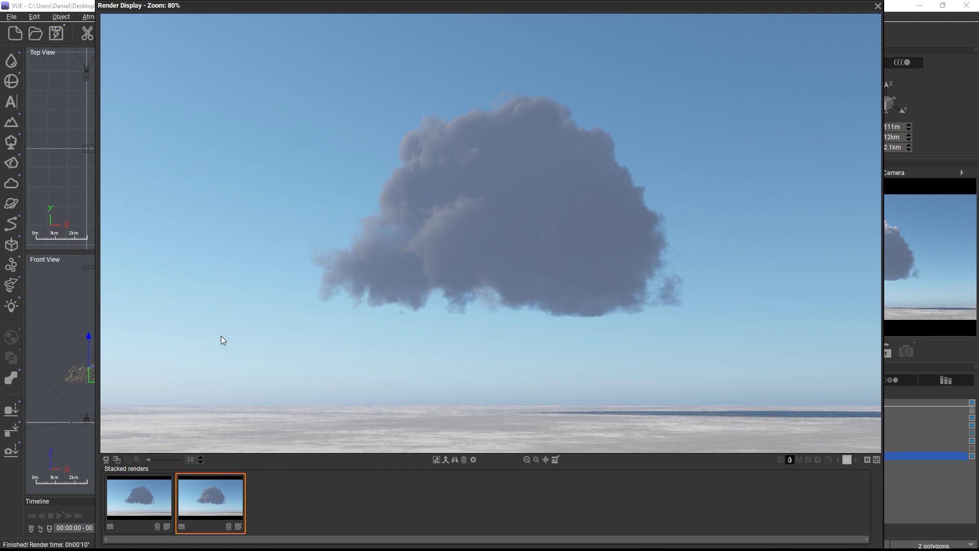
{"action": "left_click", "coordinate": [140, 499]}
{"action": "left_click", "coordinate": [204, 497]}
{"action": "left_click", "coordinate": [155, 496]}
{"action": "left_click", "coordinate": [203, 495]}
{"action": "left_click", "coordinate": [877, 6]}
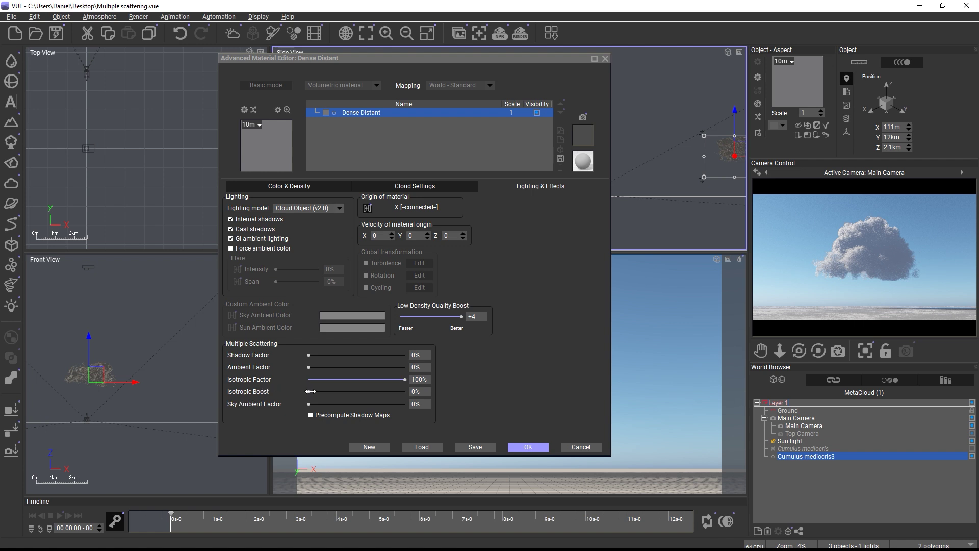
Set Isotropic Boost to 100%, render, and compare the result with earlier stacked renders
{"action": "left_click_drag", "start_coordinate": [310, 392], "coordinate": [407, 393]}
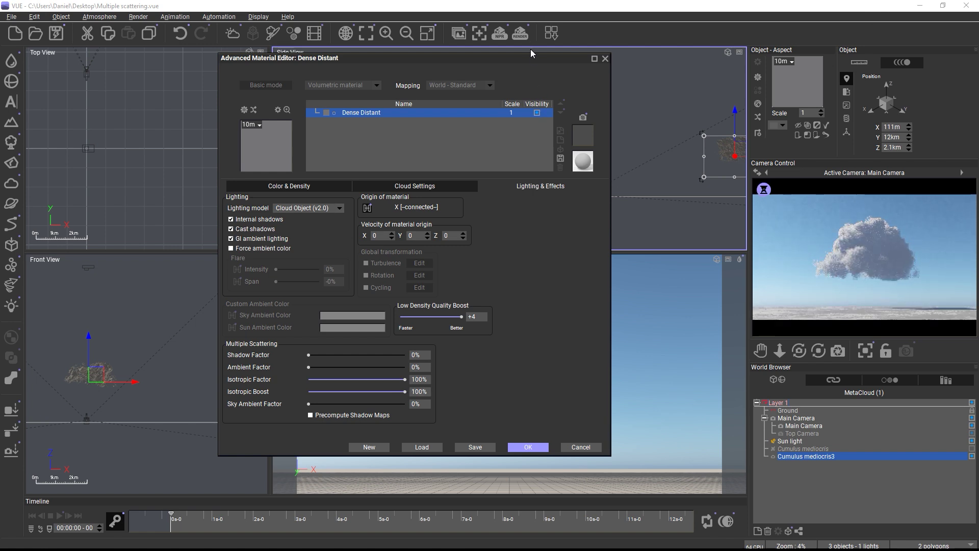
{"action": "left_click", "coordinate": [520, 32]}
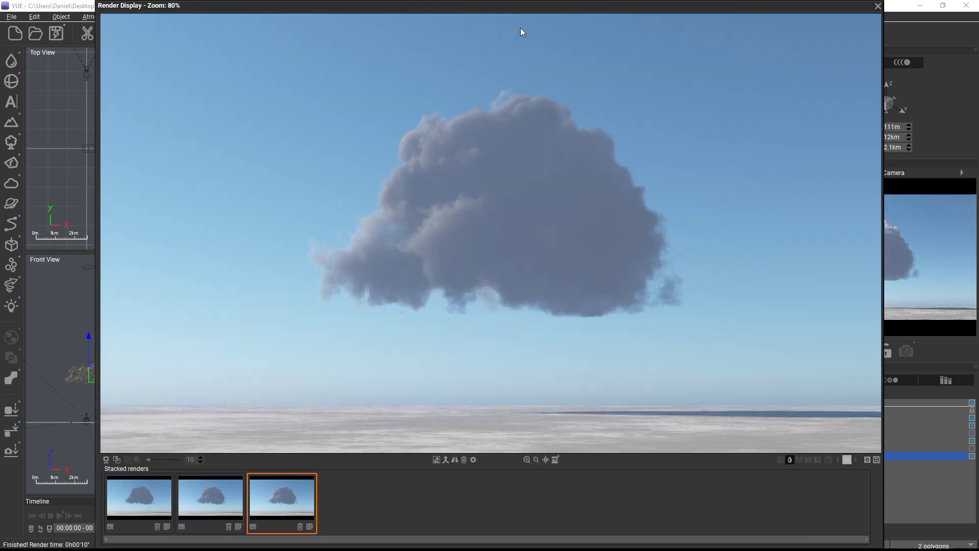
{"action": "left_click", "coordinate": [219, 492]}
{"action": "left_click", "coordinate": [270, 487]}
{"action": "left_click", "coordinate": [219, 491]}
{"action": "left_click", "coordinate": [286, 486]}
{"action": "left_click", "coordinate": [239, 501]}
{"action": "left_click", "coordinate": [287, 483]}
Set Shadow Factor to 100% and test-render the cloud
{"action": "left_click", "coordinate": [878, 6]}
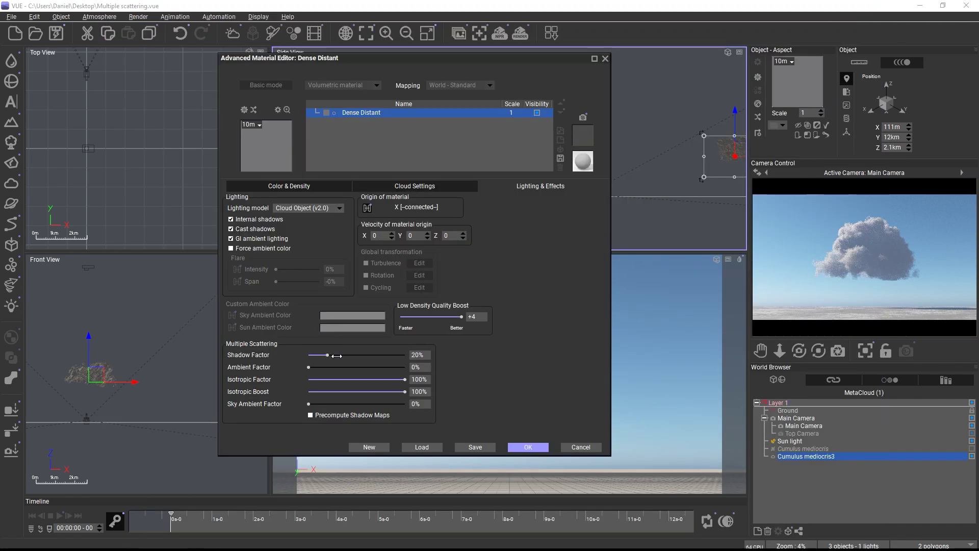
{"action": "left_click_drag", "start_coordinate": [308, 356], "coordinate": [408, 356]}
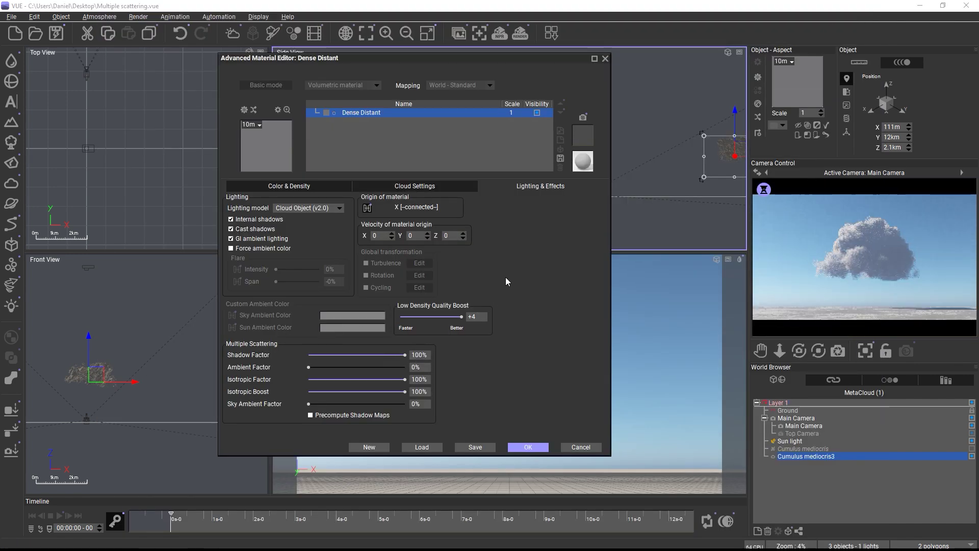
{"action": "left_click", "coordinate": [520, 34]}
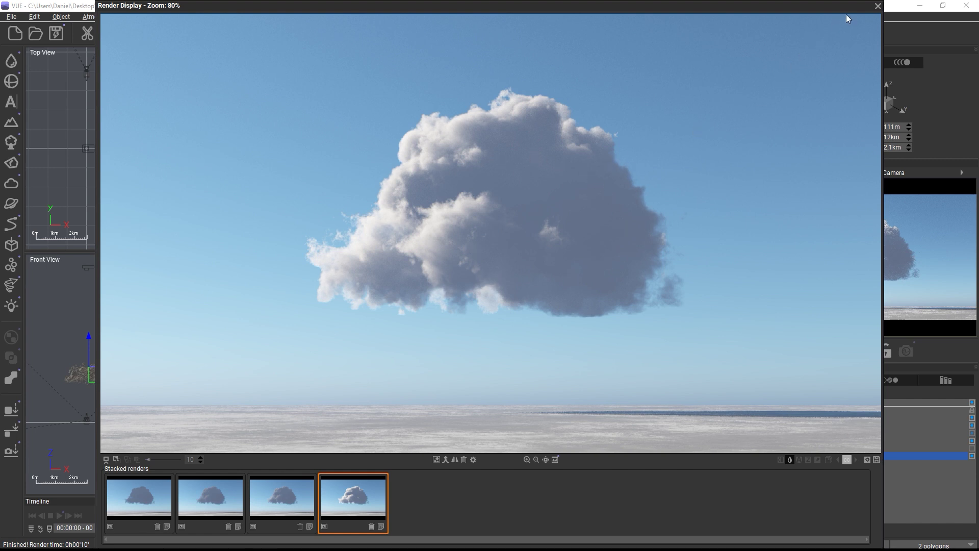
Set Ambient Factor to 100% and render the brighter cloud again
{"action": "left_click", "coordinate": [878, 6]}
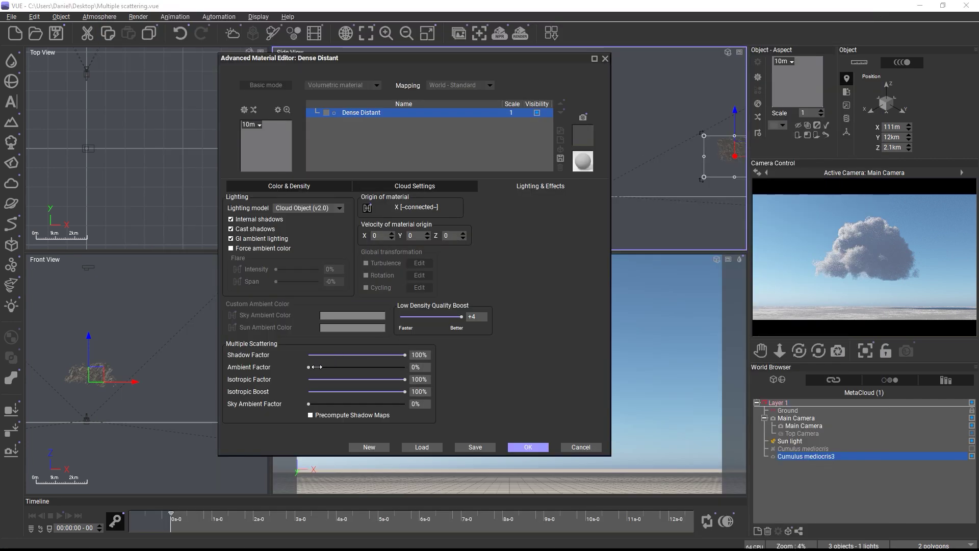
{"action": "left_click_drag", "start_coordinate": [345, 367], "coordinate": [408, 368]}
{"action": "left_click", "coordinate": [520, 34]}
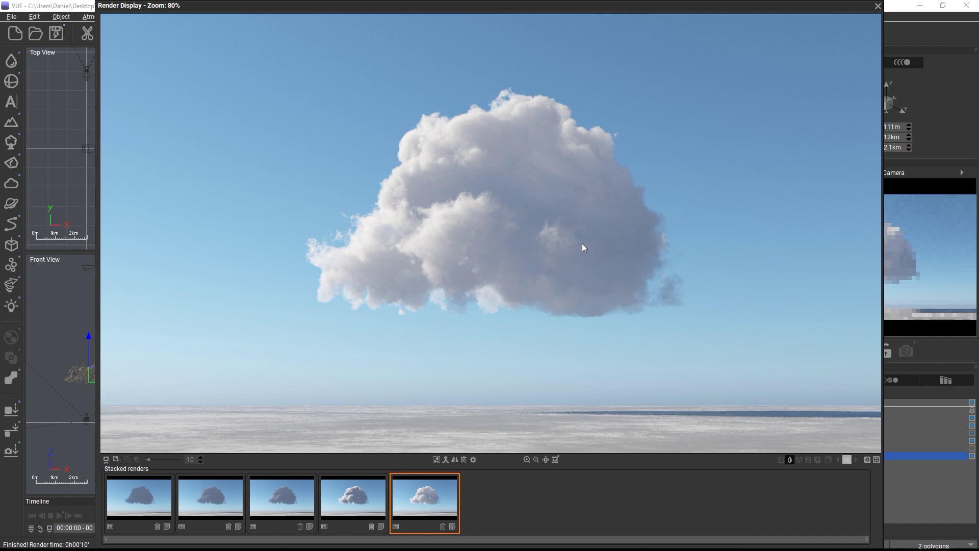
Set Sky Ambient Factor to 100% and render the cloud with every scattering pass maxed
{"action": "left_click", "coordinate": [878, 6]}
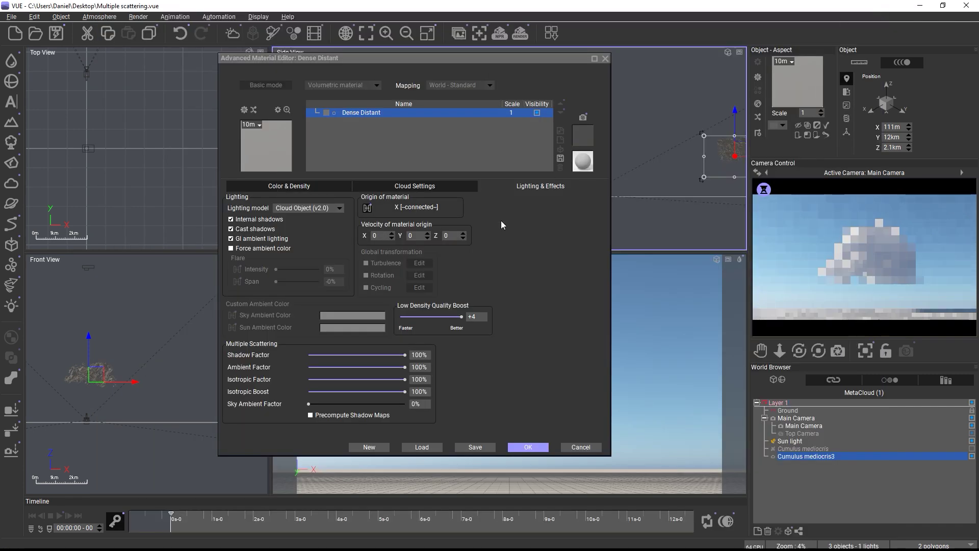
{"action": "left_click_drag", "start_coordinate": [309, 404], "coordinate": [418, 406]}
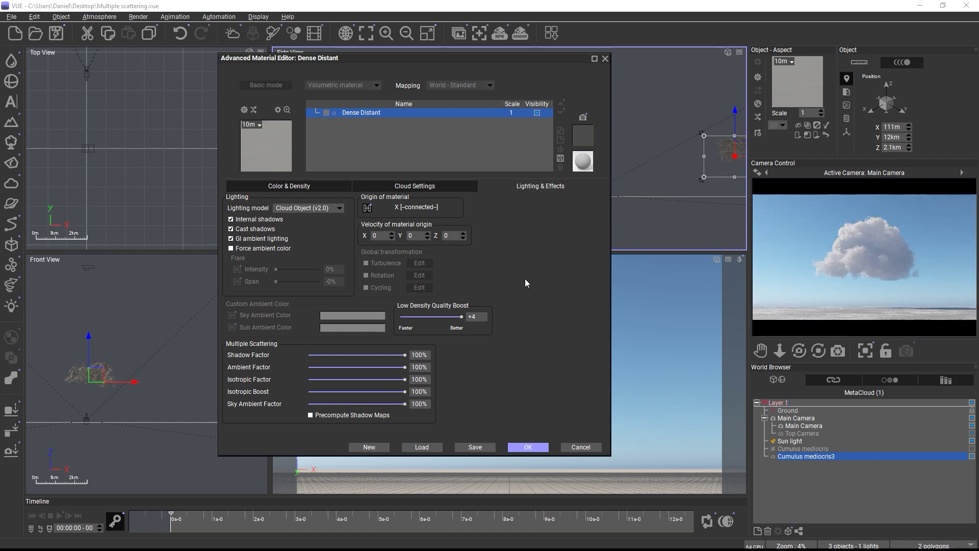
{"action": "left_click", "coordinate": [520, 33]}
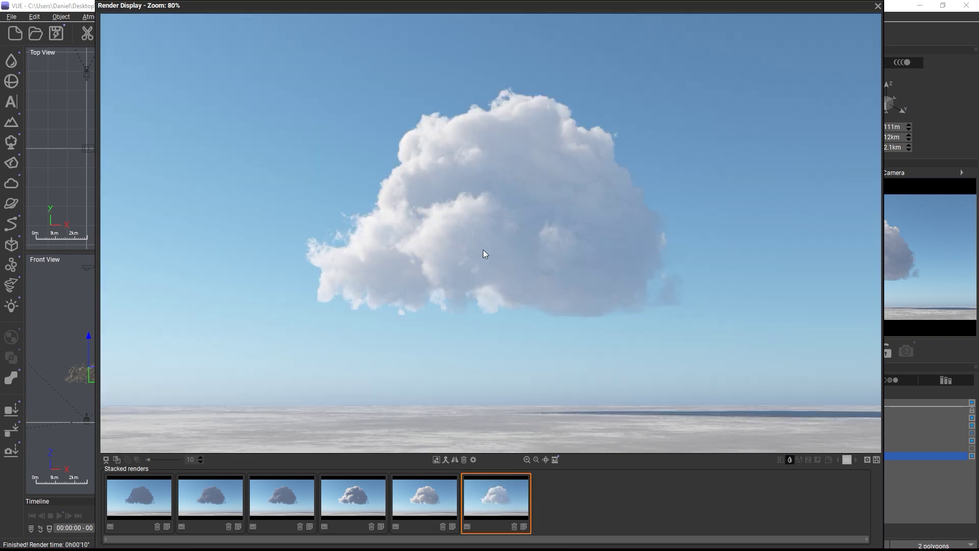
Flip between the fifth and sixth renders to compare them
{"action": "left_click", "coordinate": [425, 496]}
{"action": "left_click", "coordinate": [480, 497]}
{"action": "left_click", "coordinate": [433, 493]}
{"action": "left_click", "coordinate": [483, 493]}
Set multiple scattering to Shadow 100%, Ambient 42%, Isotropic 86%, Boost 66%, Sky Ambient 27%; Precompute Shadow Maps stays off
{"action": "left_click", "coordinate": [878, 6]}
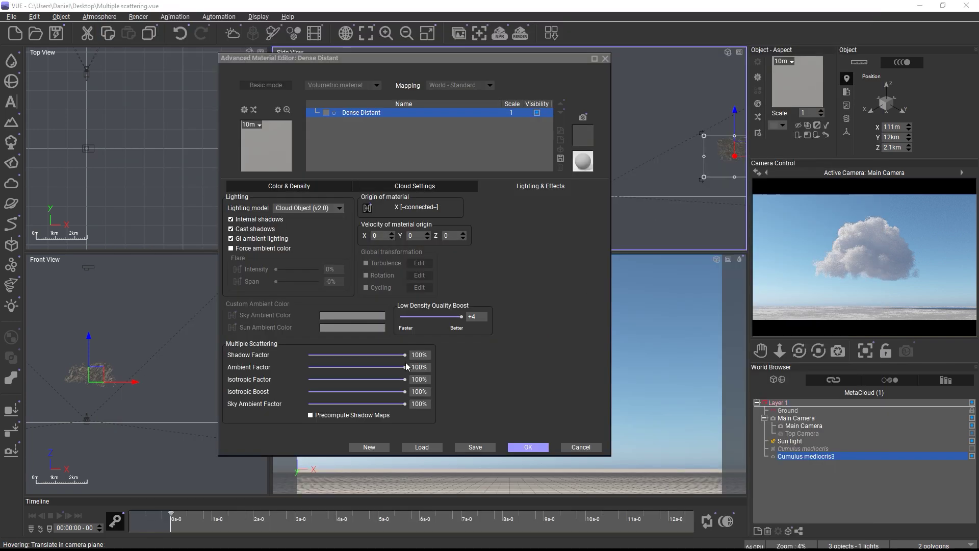
{"action": "left_click_drag", "start_coordinate": [407, 366], "coordinate": [372, 391]}
{"action": "left_click_drag", "start_coordinate": [396, 355], "coordinate": [368, 354]}
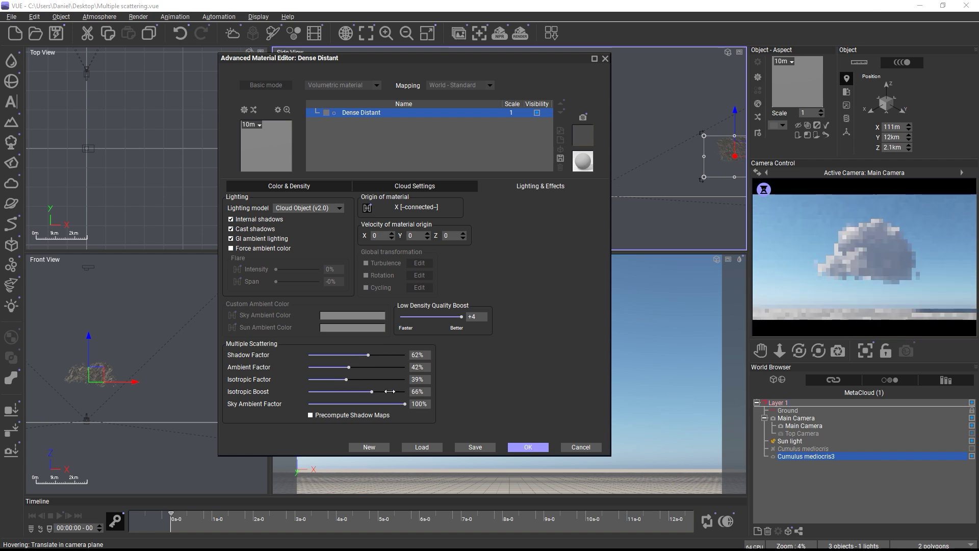
{"action": "left_click_drag", "start_coordinate": [399, 403], "coordinate": [334, 403]}
{"action": "left_click_drag", "start_coordinate": [368, 354], "coordinate": [405, 354]}
{"action": "left_click_drag", "start_coordinate": [346, 379], "coordinate": [392, 379]}
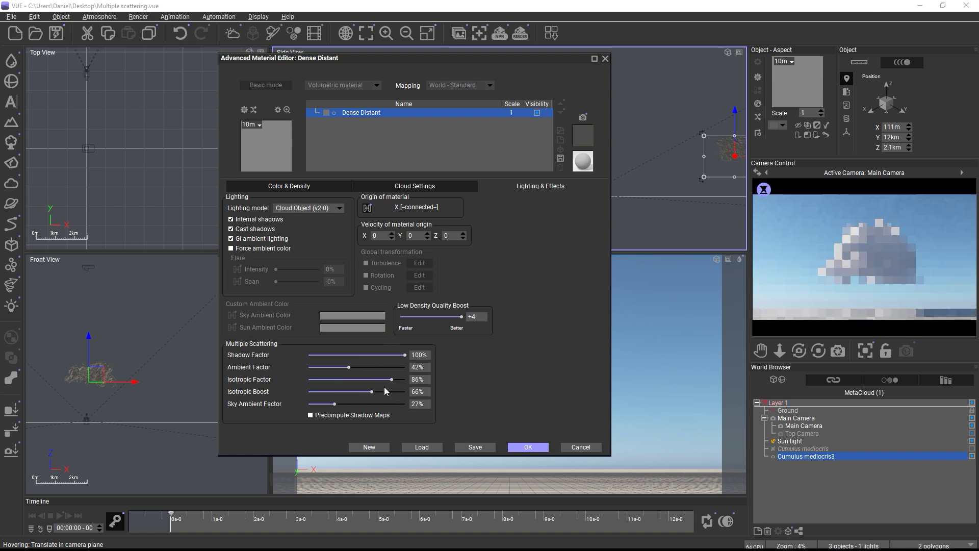
{"action": "left_click", "coordinate": [310, 415]}
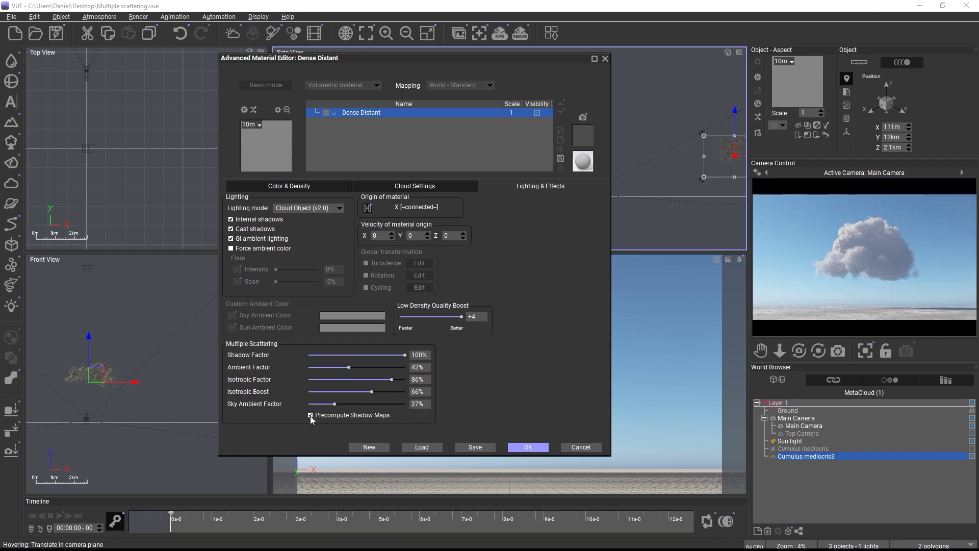
{"action": "left_click", "coordinate": [310, 415]}
Accept the tuned cloud material, then select the Sun light and check its volumetric light options
{"action": "left_click", "coordinate": [528, 447]}
{"action": "left_click", "coordinate": [790, 441]}
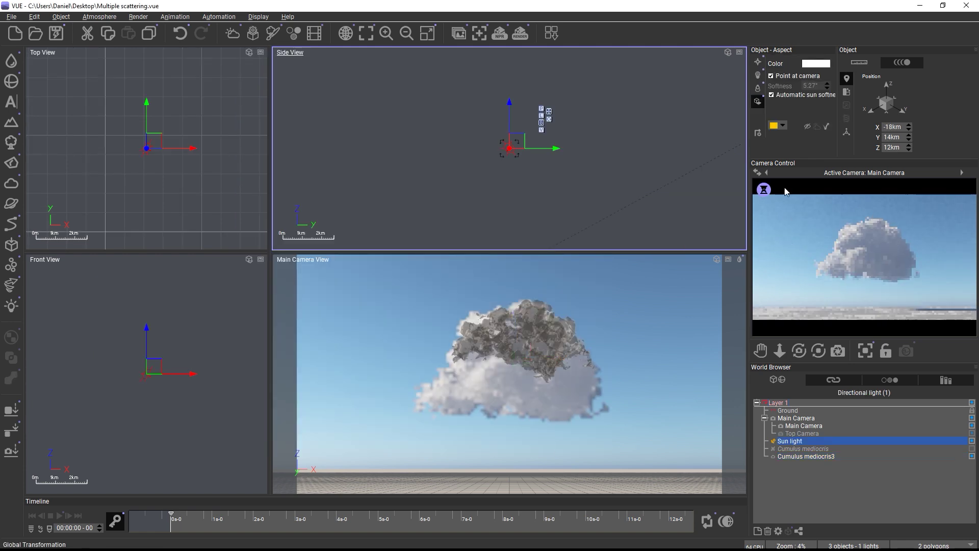
{"action": "left_click", "coordinate": [759, 90]}
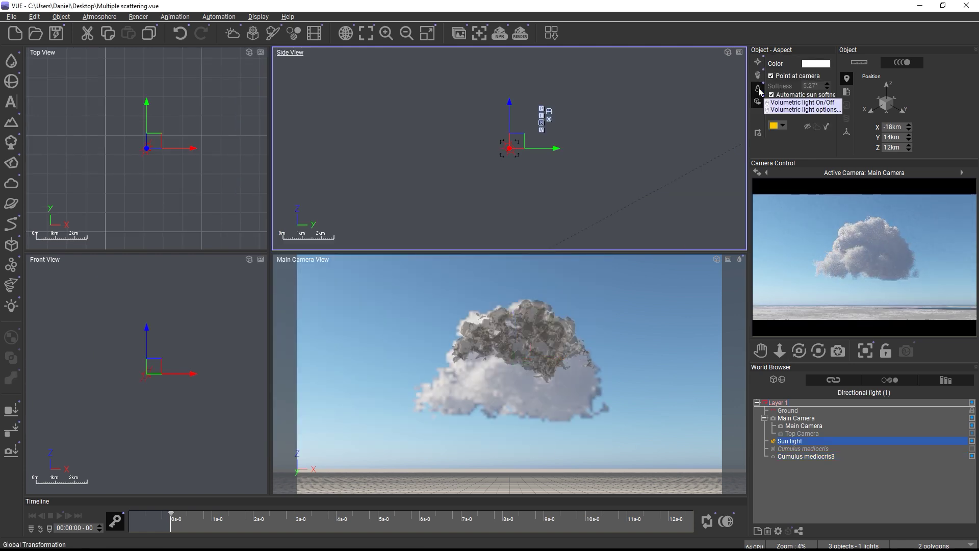
{"action": "left_click", "coordinate": [739, 96]}
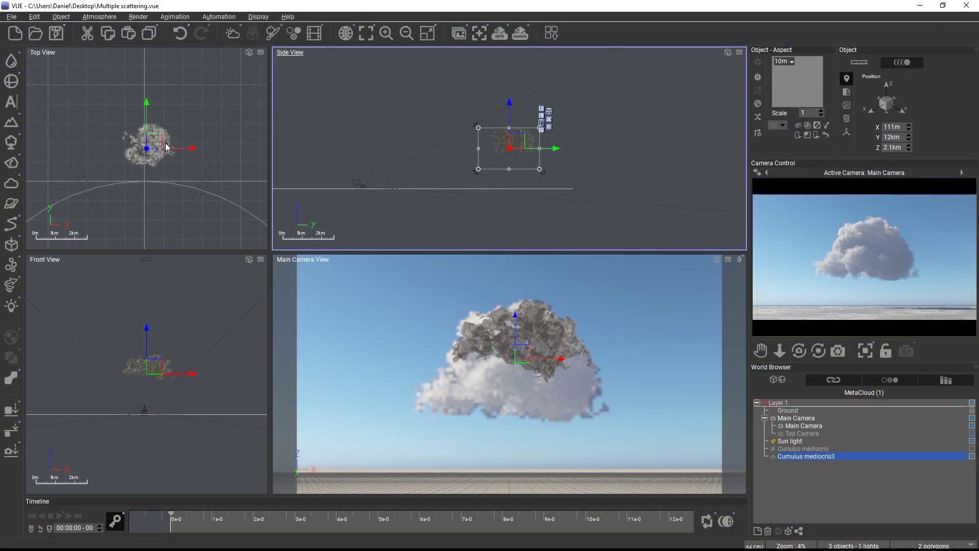
Move a cloud copy elsewhere in the sky in Top View and duplicate the cloud again with Ctrl+D
{"action": "left_click_drag", "start_coordinate": [160, 139], "coordinate": [84, 131]}
{"action": "key", "text": "ctrl+d"}
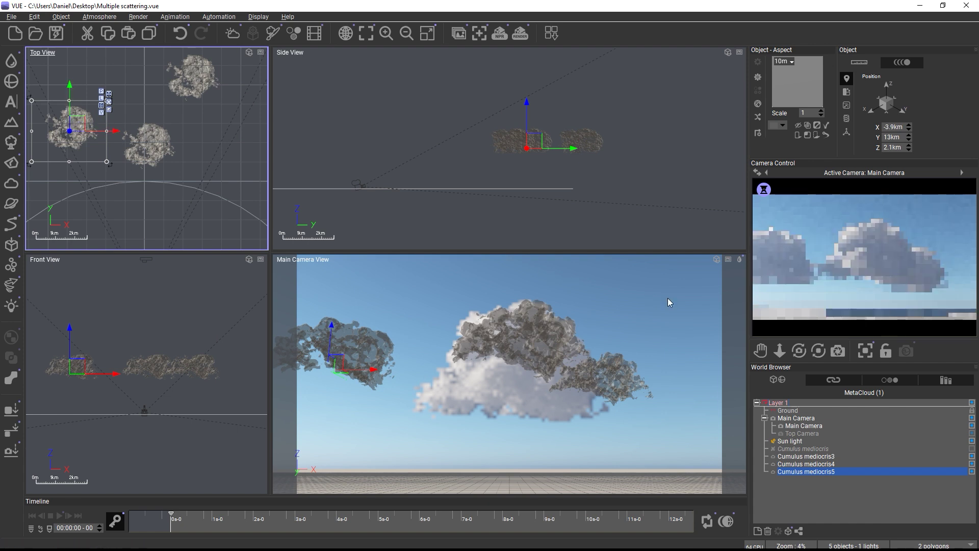